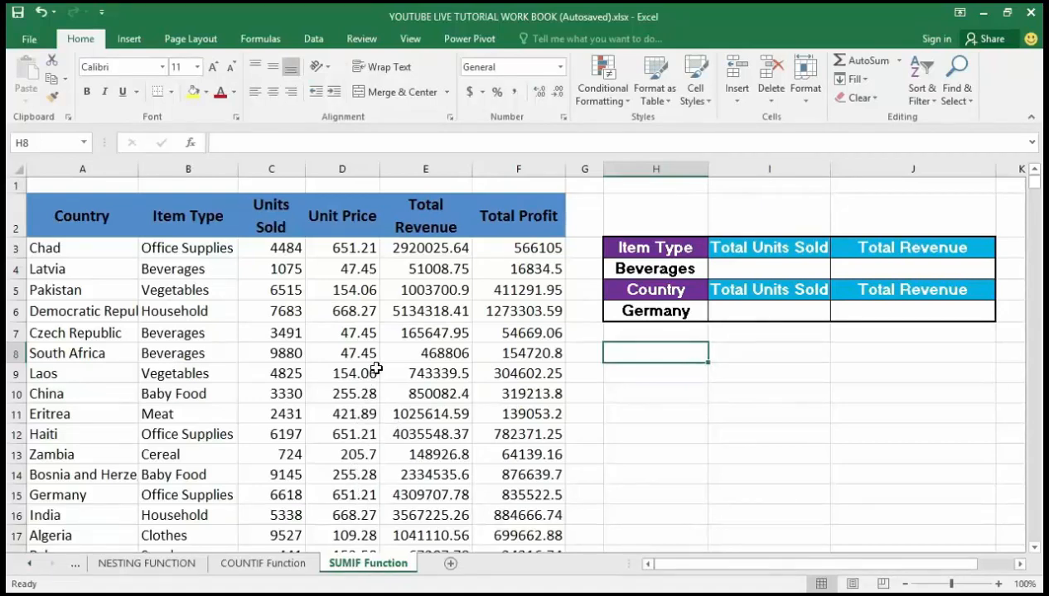
Examine the Total Revenue data from cell E3 down to the last row of the table
{"action": "left_click", "coordinate": [419, 246]}
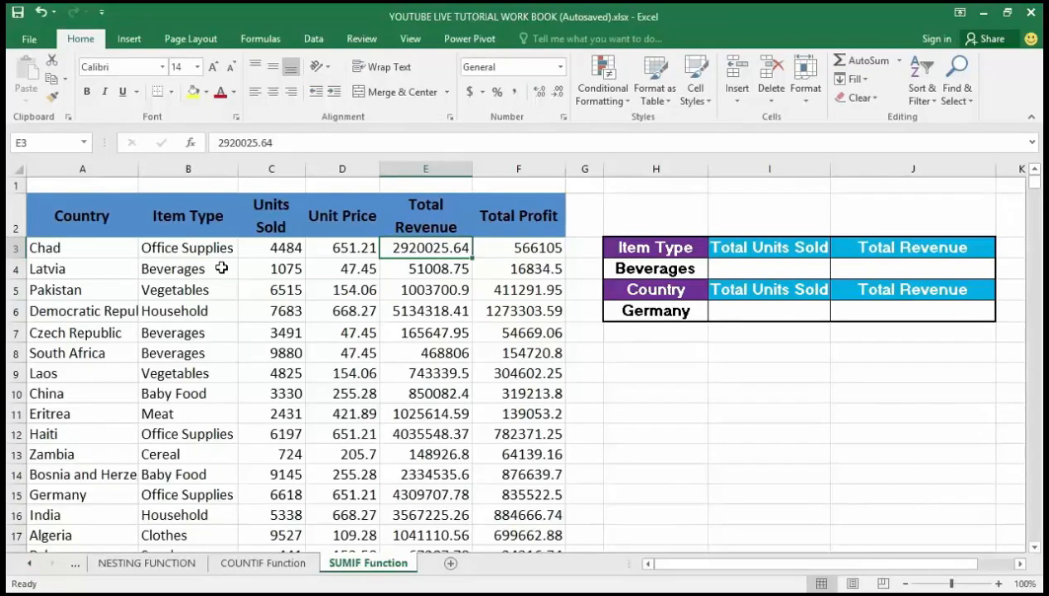
{"action": "key", "text": "ctrl+shift+Down"}
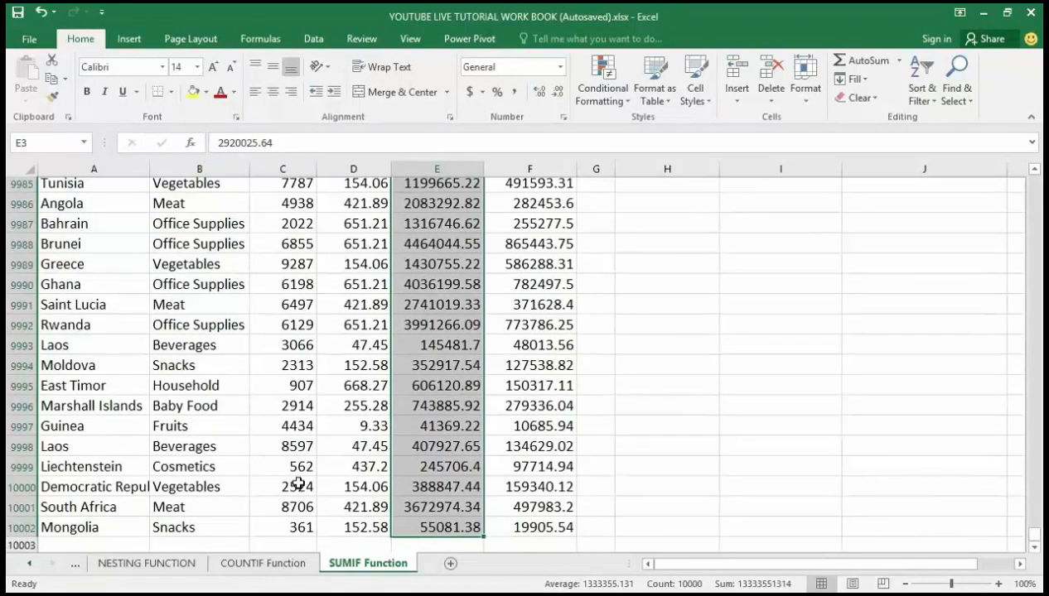
{"action": "scroll", "coordinate": [91, 439], "scroll_direction": "down", "scroll_amount": 2}
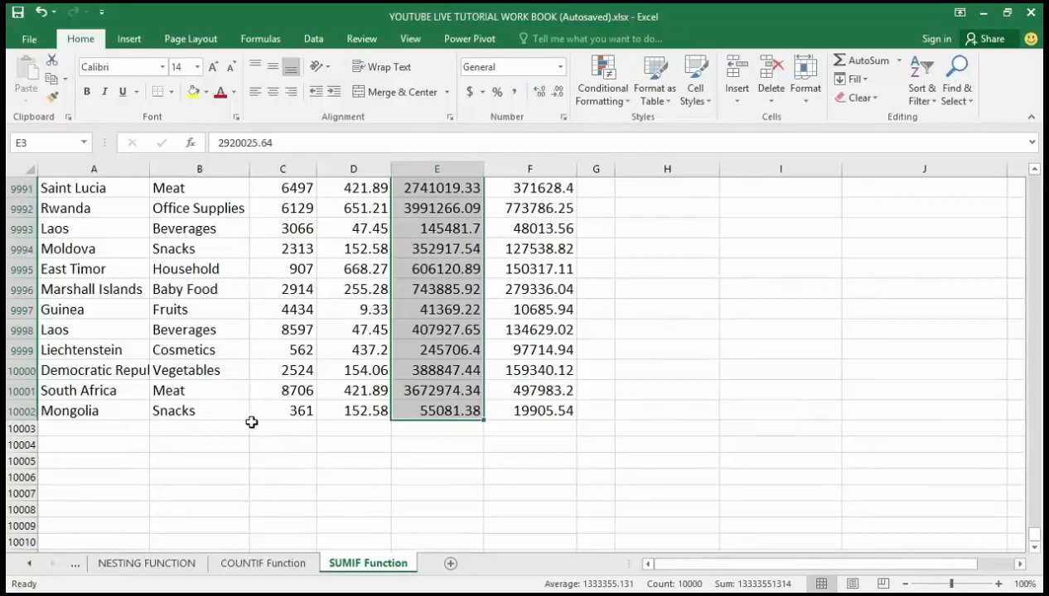
{"action": "scroll", "coordinate": [251, 422], "scroll_direction": "up", "scroll_amount": 1}
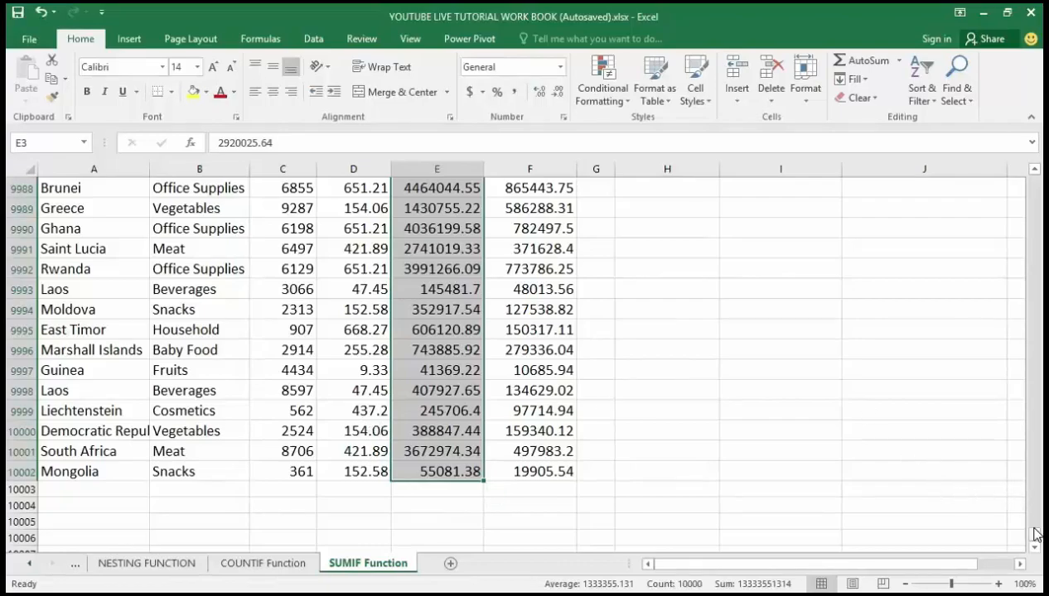
{"action": "left_click_drag", "start_coordinate": [1035, 536], "coordinate": [1035, 180]}
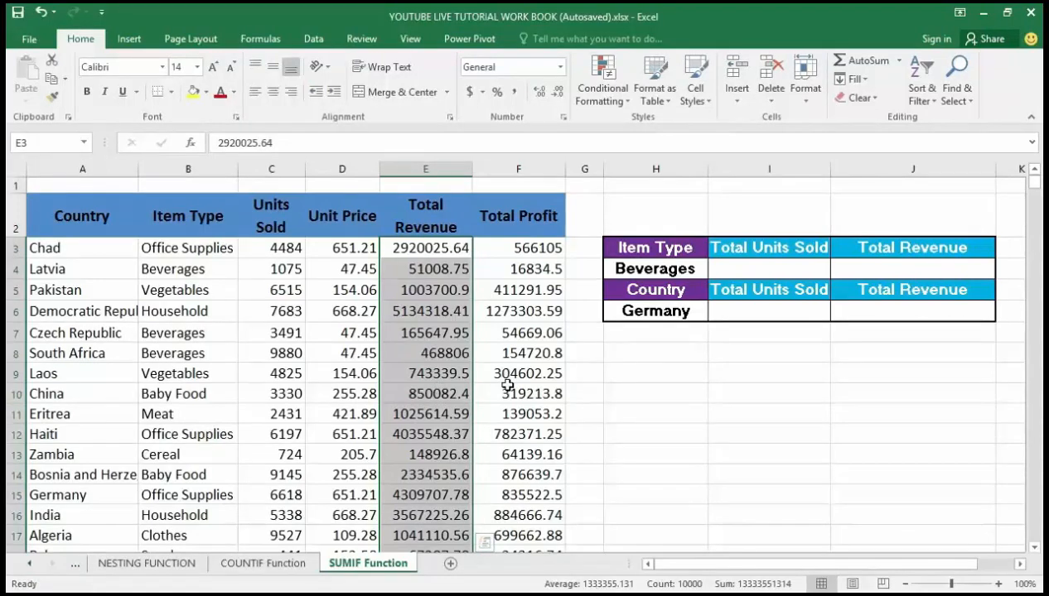
{"action": "left_click", "coordinate": [663, 417]}
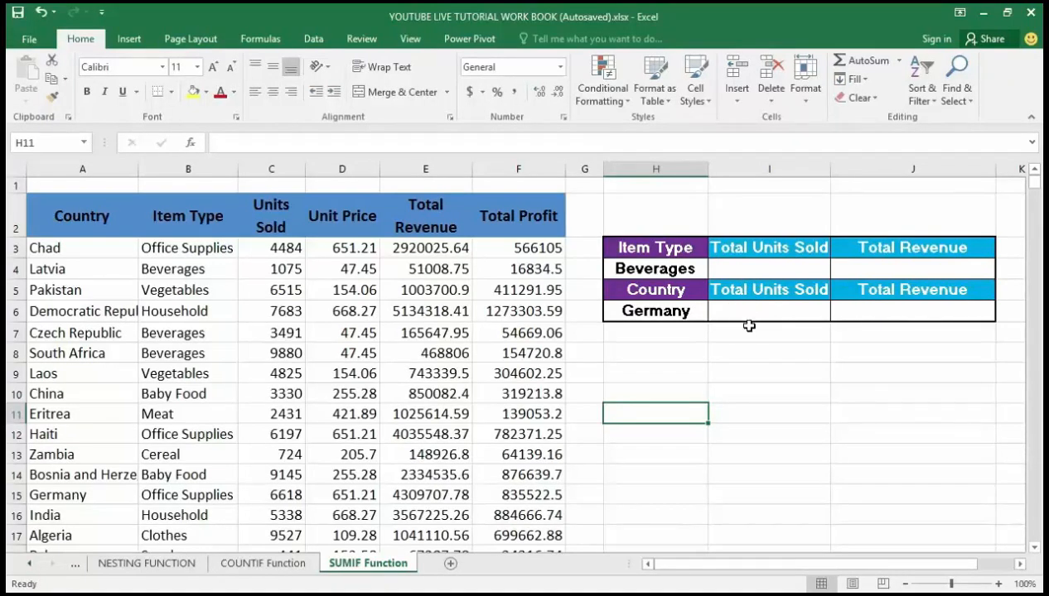
Insert the SUMIF function in cell I4 for the Beverages Total Units Sold
{"action": "left_click", "coordinate": [785, 265]}
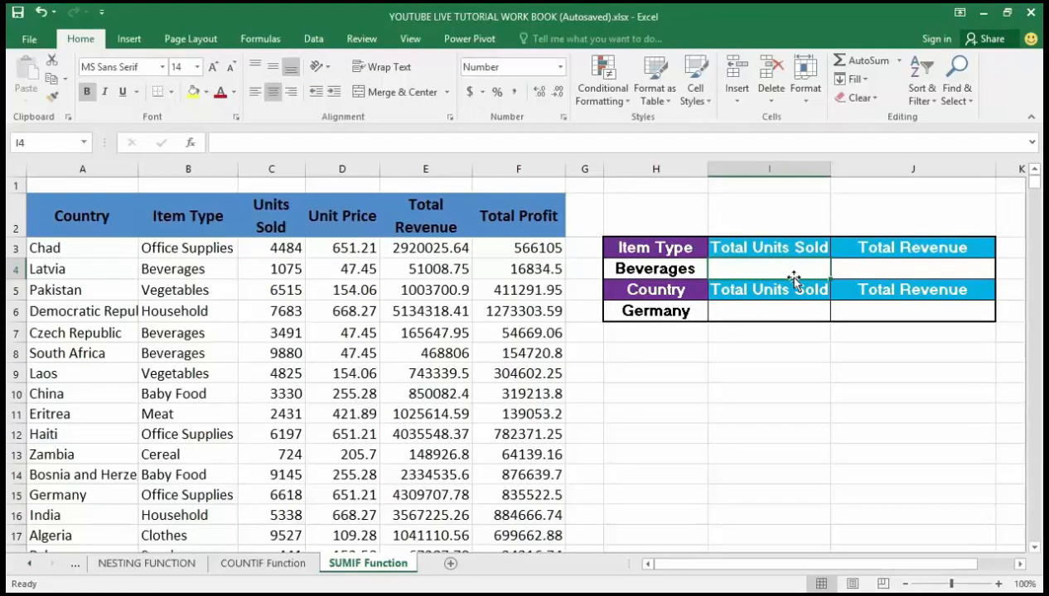
{"action": "left_click", "coordinate": [273, 48]}
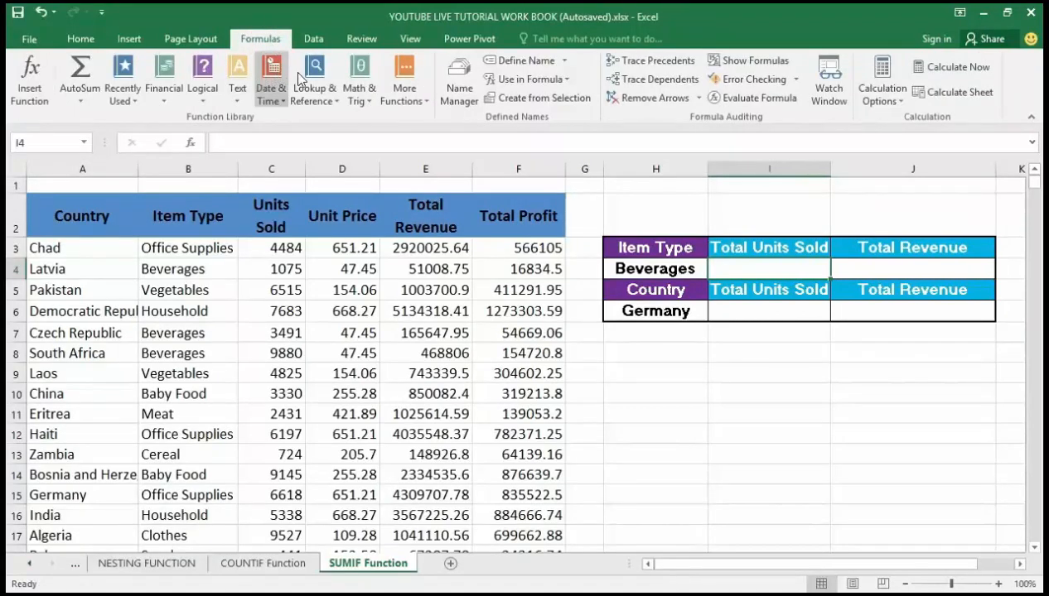
{"action": "left_click", "coordinate": [369, 102]}
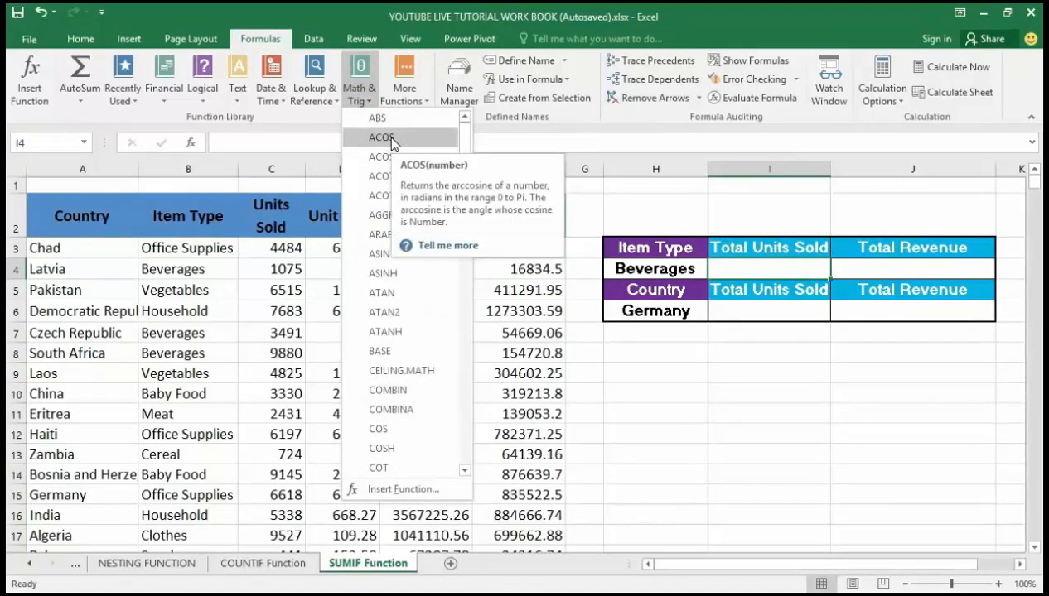
{"action": "scroll", "coordinate": [387, 136], "scroll_direction": "down", "scroll_amount": 6}
{"action": "scroll", "coordinate": [392, 139], "scroll_direction": "down", "scroll_amount": 12}
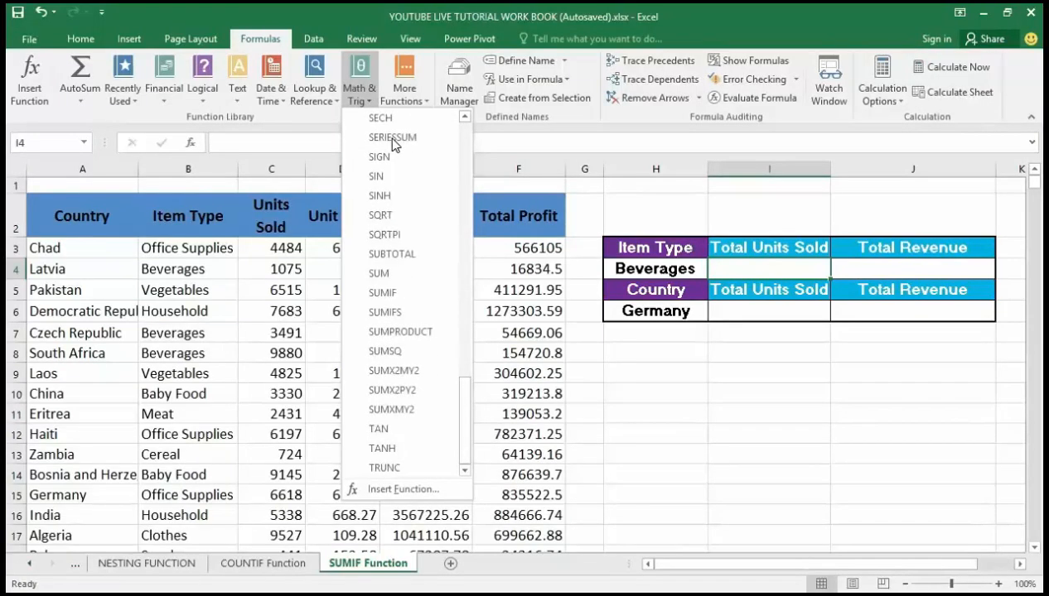
{"action": "scroll", "coordinate": [389, 231], "scroll_direction": "up", "scroll_amount": 3}
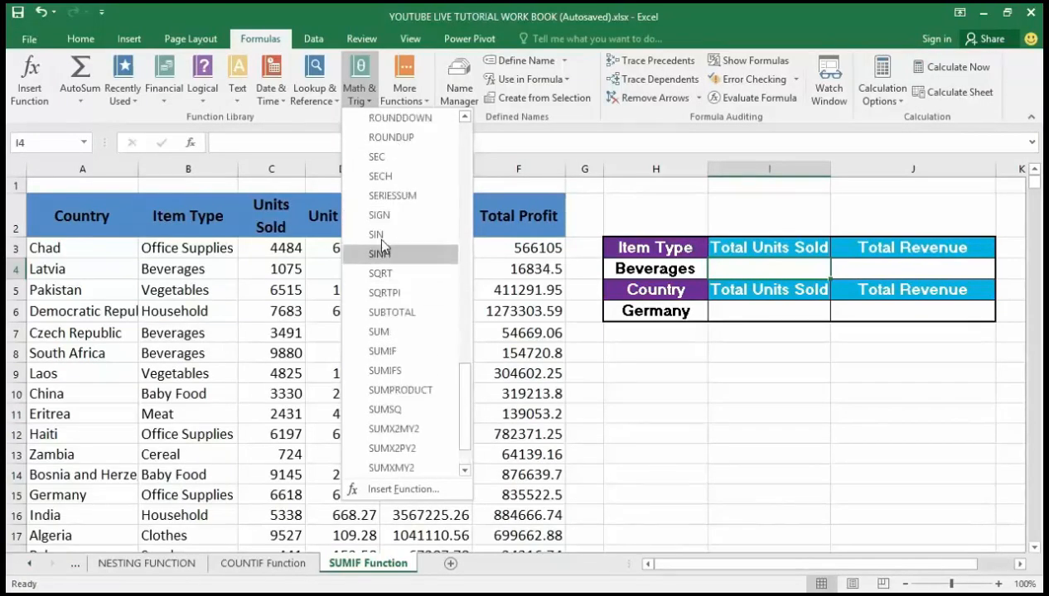
{"action": "scroll", "coordinate": [383, 247], "scroll_direction": "up", "scroll_amount": 1}
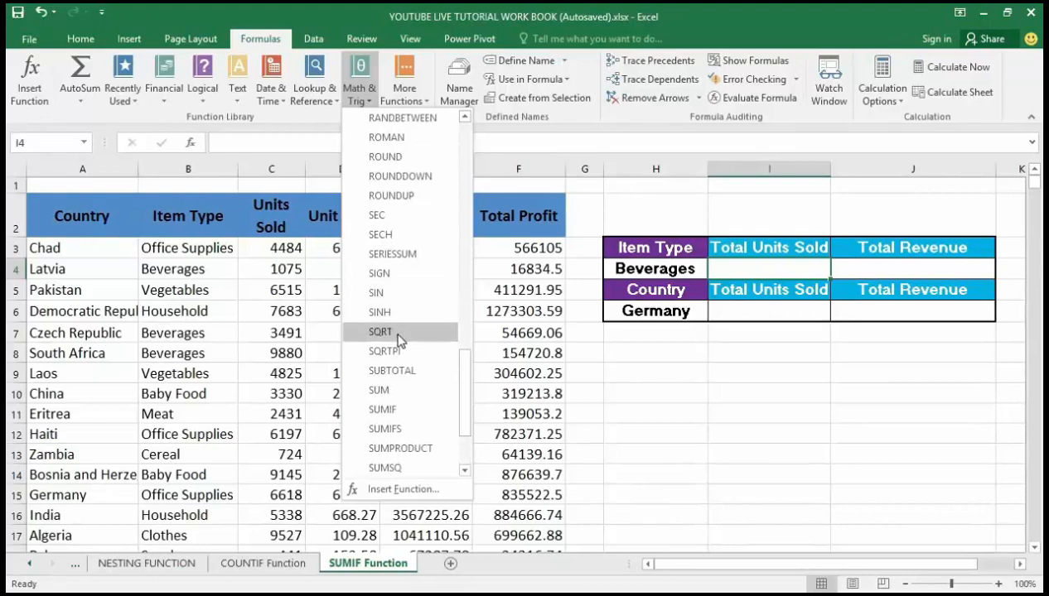
{"action": "scroll", "coordinate": [393, 431], "scroll_direction": "down", "scroll_amount": 1}
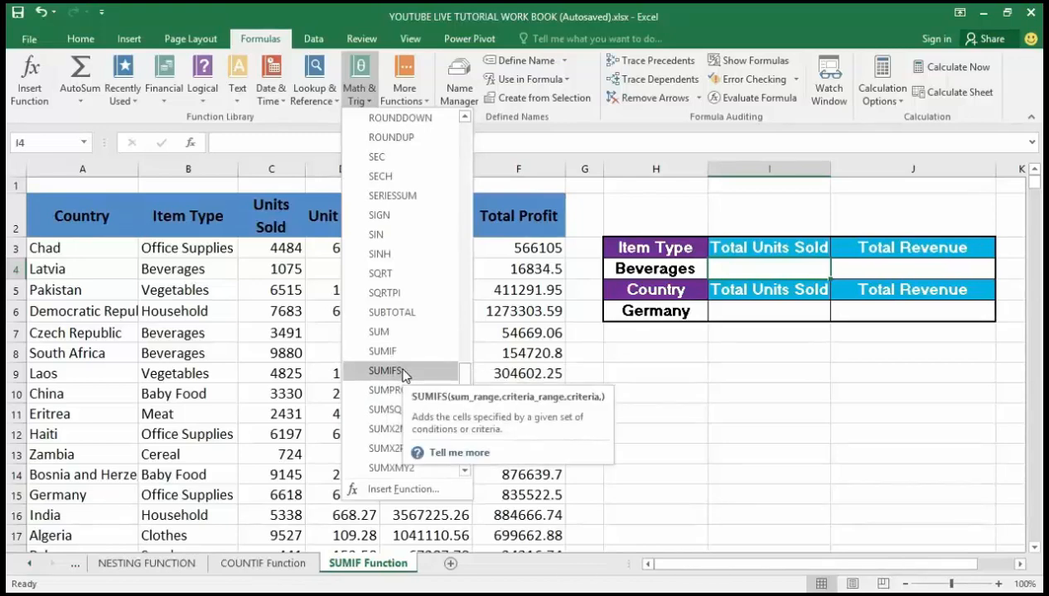
{"action": "left_click", "coordinate": [384, 351]}
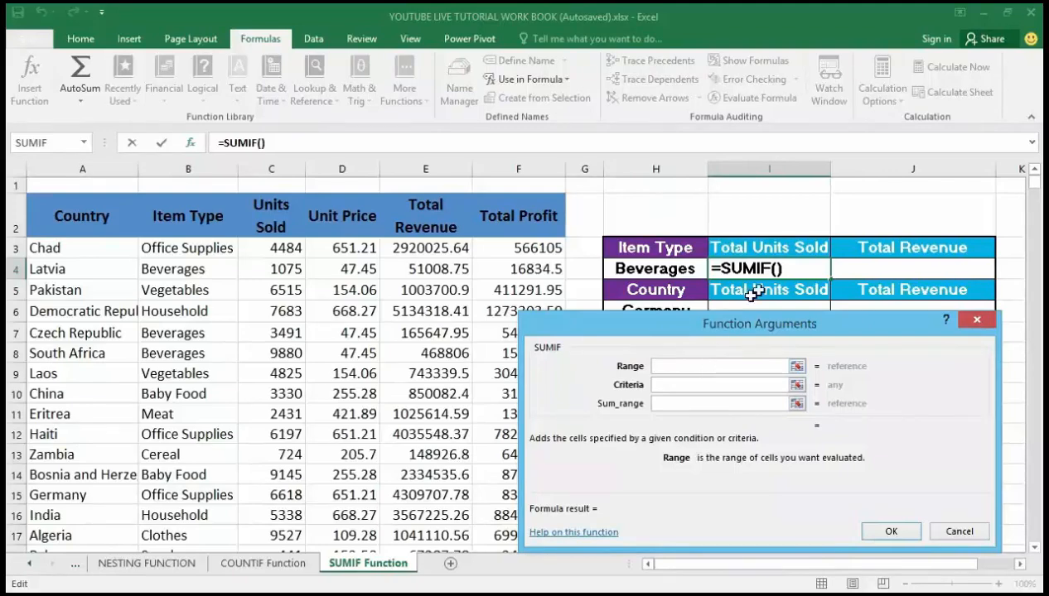
Set the SUMIF range to the Item Type data, B3:B10002
{"action": "left_click_drag", "start_coordinate": [779, 329], "coordinate": [308, 311]}
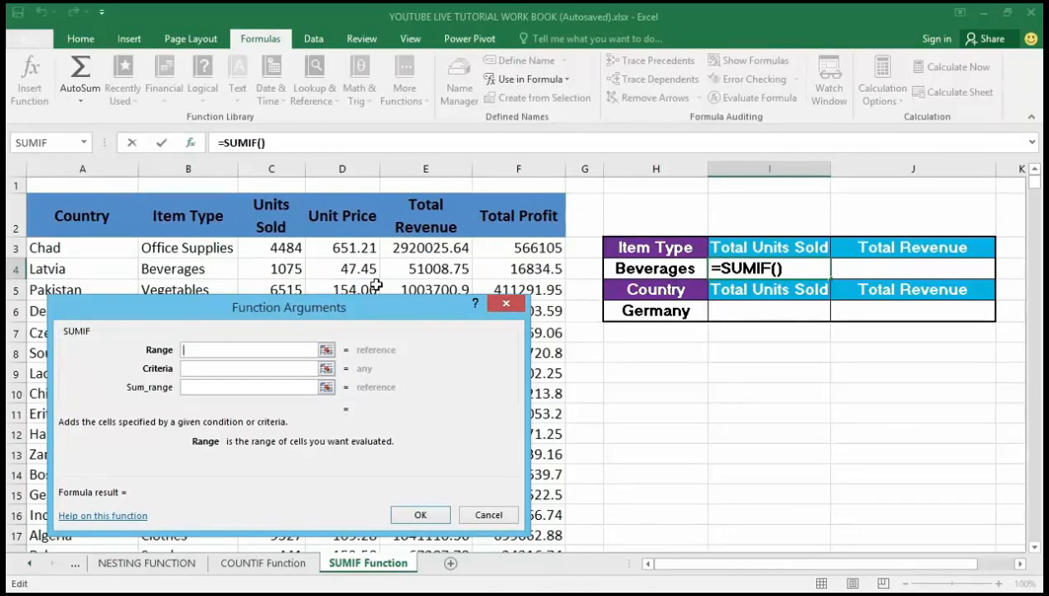
{"action": "left_click_drag", "start_coordinate": [365, 309], "coordinate": [715, 333]}
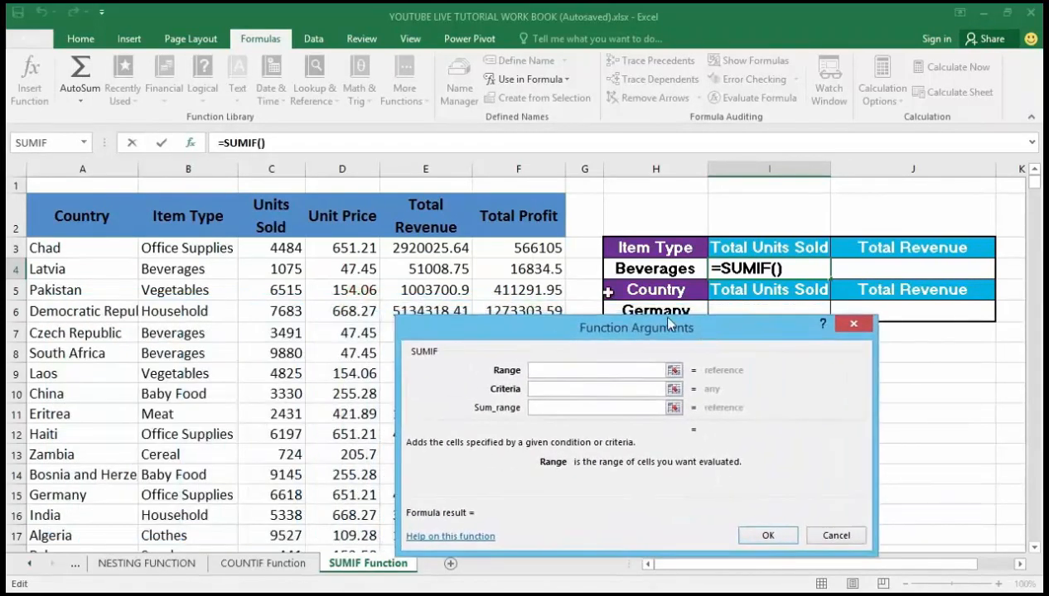
{"action": "left_click", "coordinate": [190, 247]}
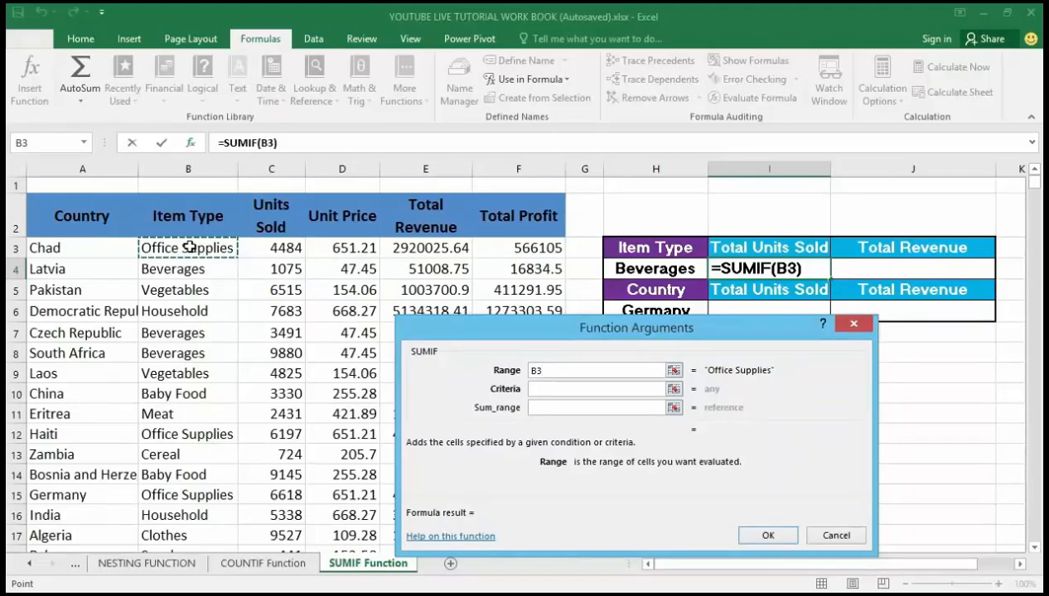
{"action": "key", "text": "ctrl+shift+Down"}
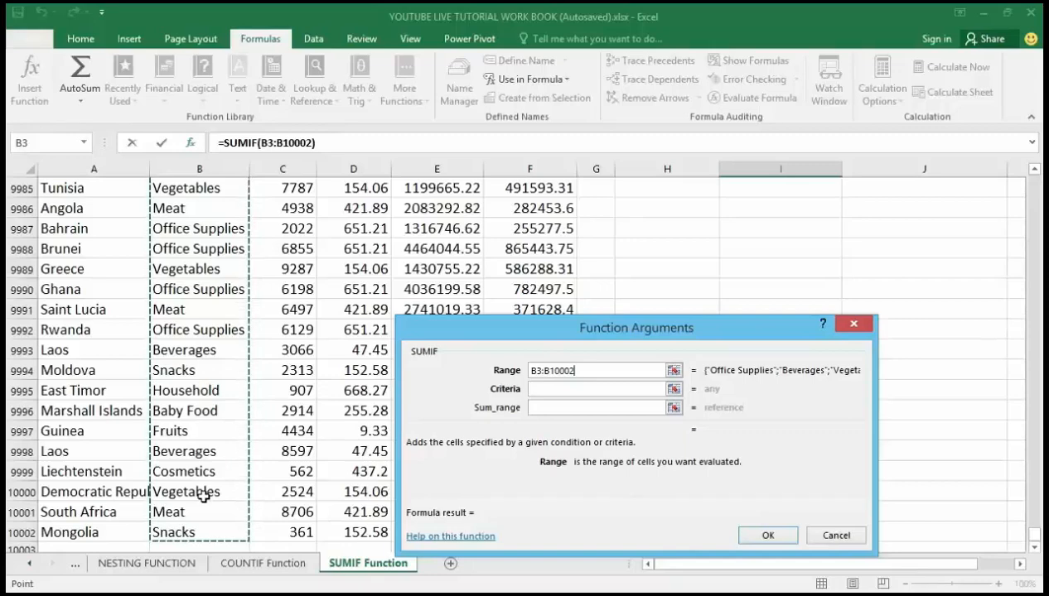
{"action": "scroll", "coordinate": [209, 510], "scroll_direction": "down", "scroll_amount": 1}
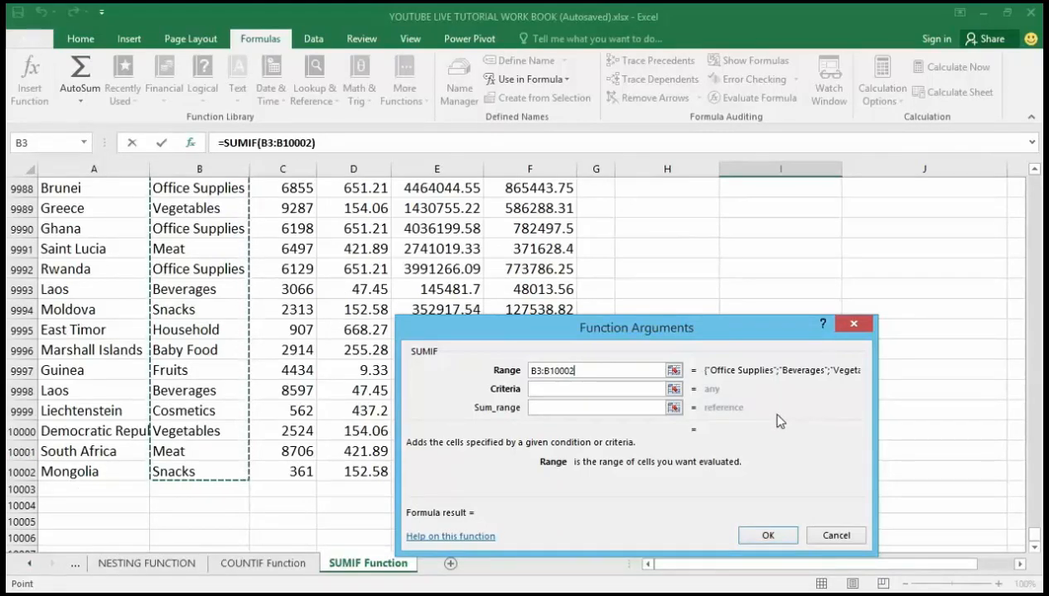
{"action": "left_click_drag", "start_coordinate": [1033, 536], "coordinate": [1033, 184]}
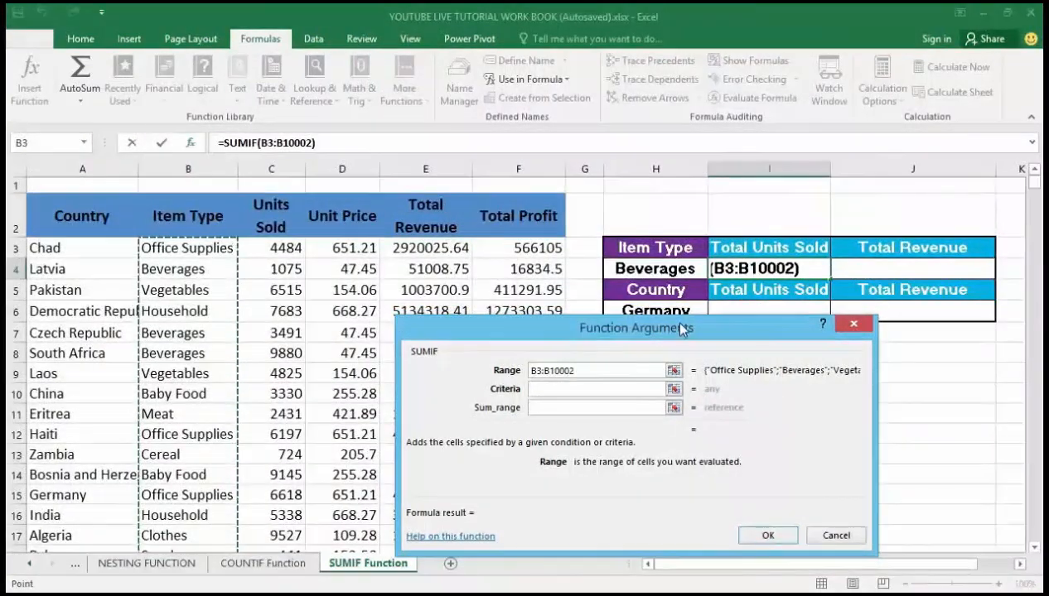
Enter beverages as the SUMIF criteria
{"action": "left_click_drag", "start_coordinate": [679, 329], "coordinate": [779, 343]}
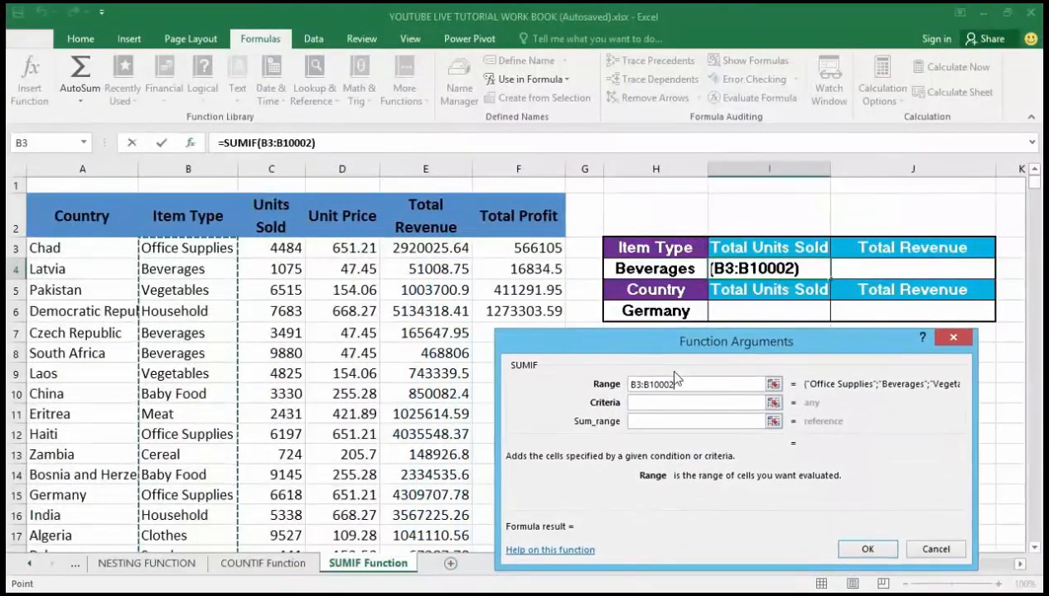
{"action": "left_click", "coordinate": [647, 406]}
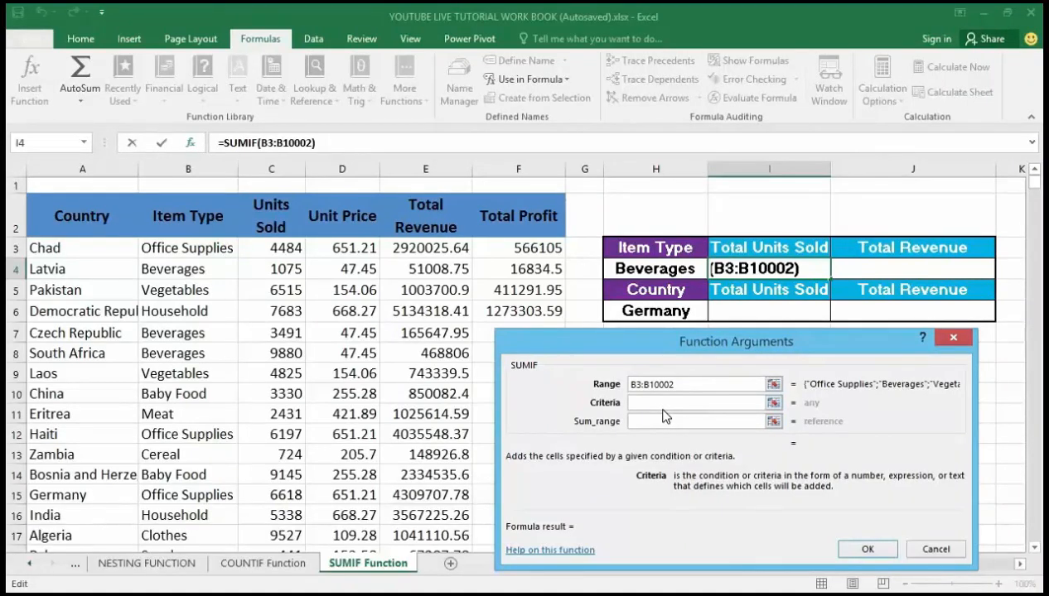
{"action": "type", "text": "b"}
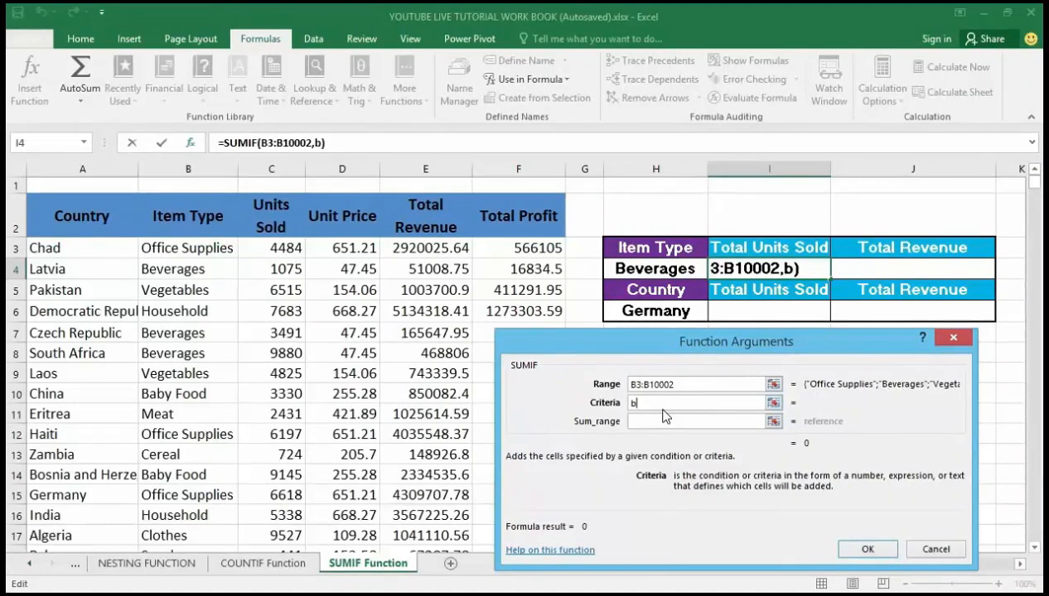
{"action": "type", "text": "ever"}
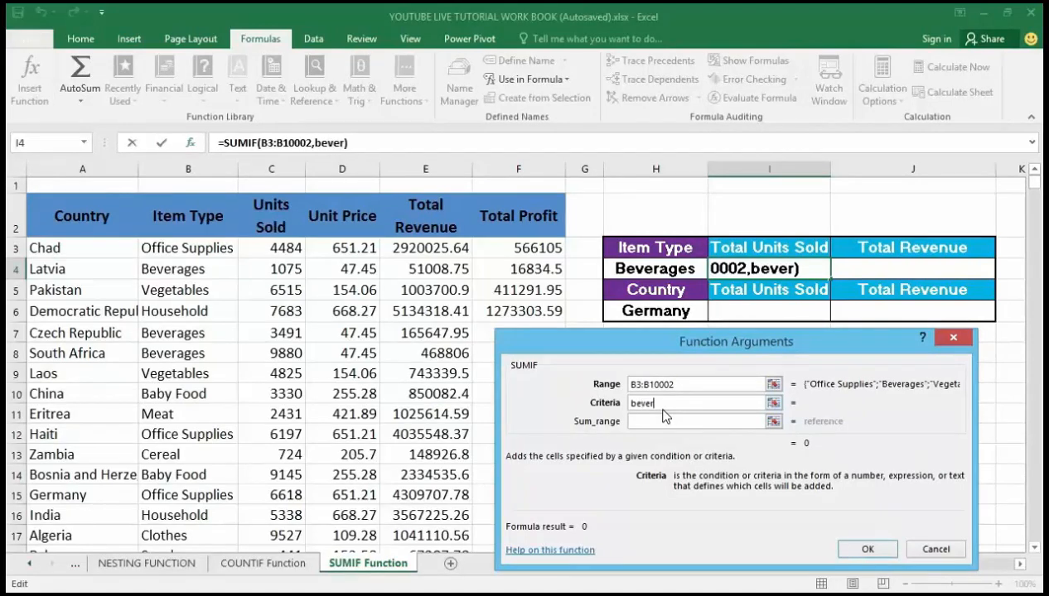
{"action": "type", "text": "ages"}
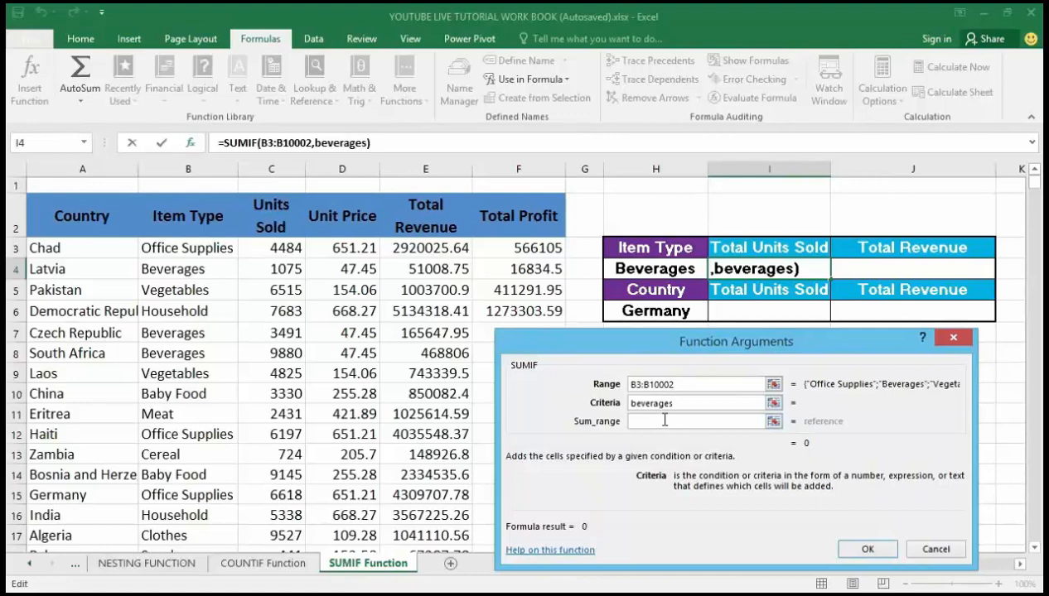
Set the sum range to the Units Sold data, C3:C10002, and complete the SUMIF formula
{"action": "left_click", "coordinate": [664, 421]}
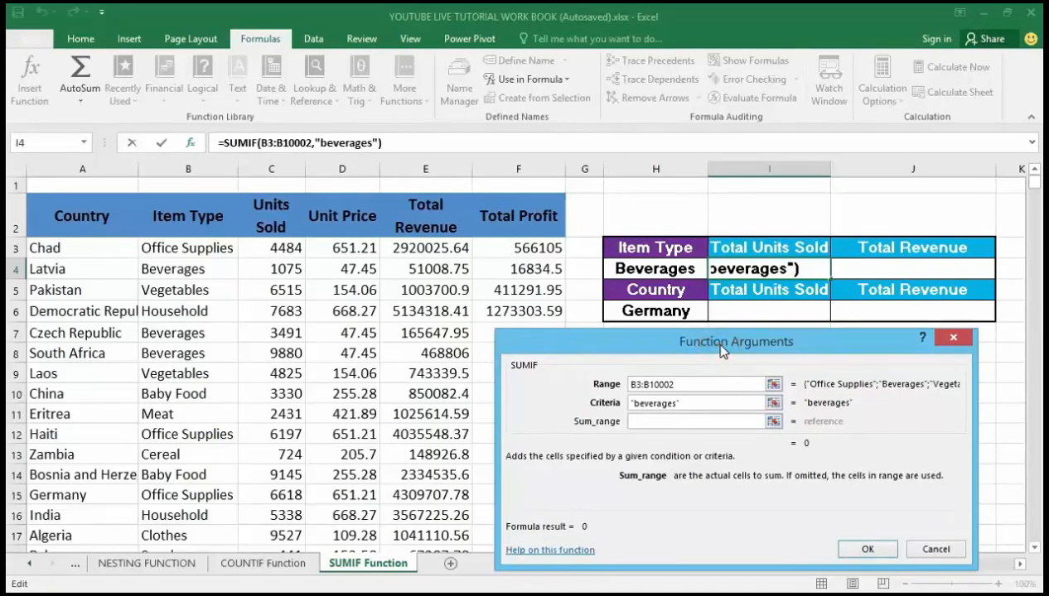
{"action": "left_click_drag", "start_coordinate": [719, 349], "coordinate": [720, 348]}
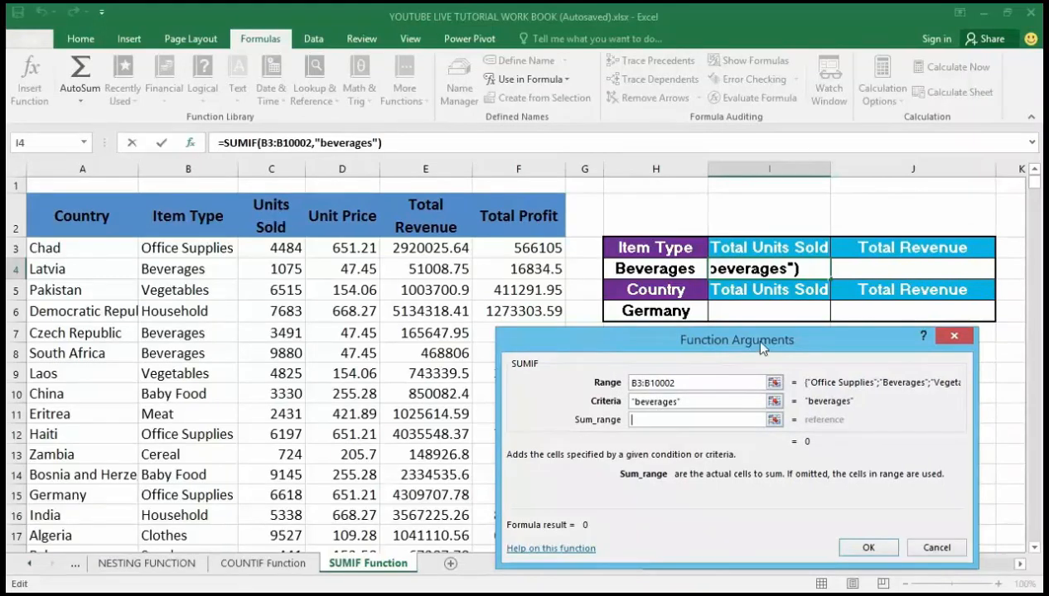
{"action": "left_click_drag", "start_coordinate": [748, 341], "coordinate": [749, 336]}
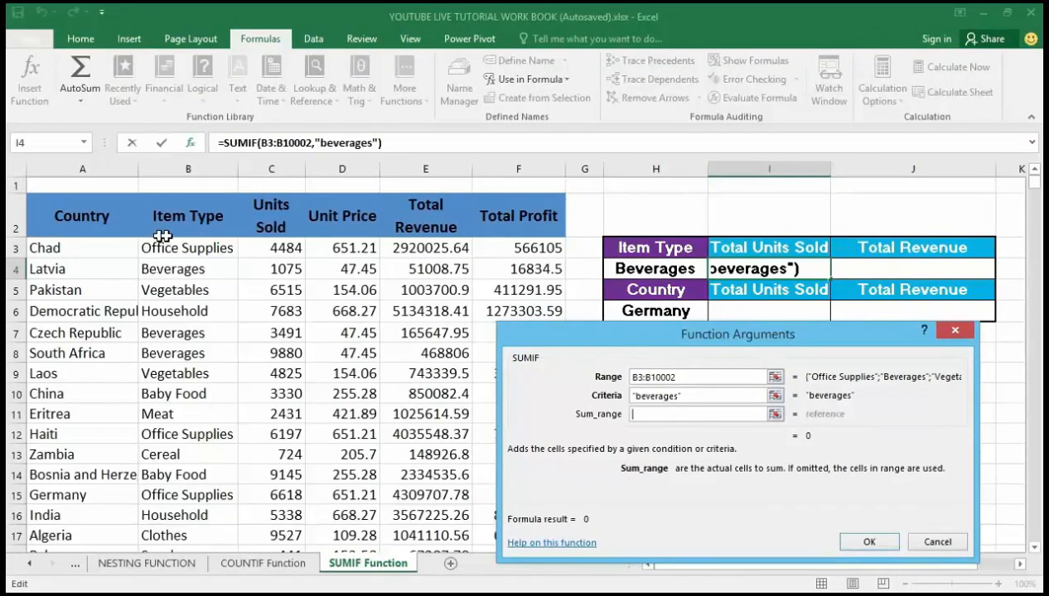
{"action": "left_click", "coordinate": [273, 247]}
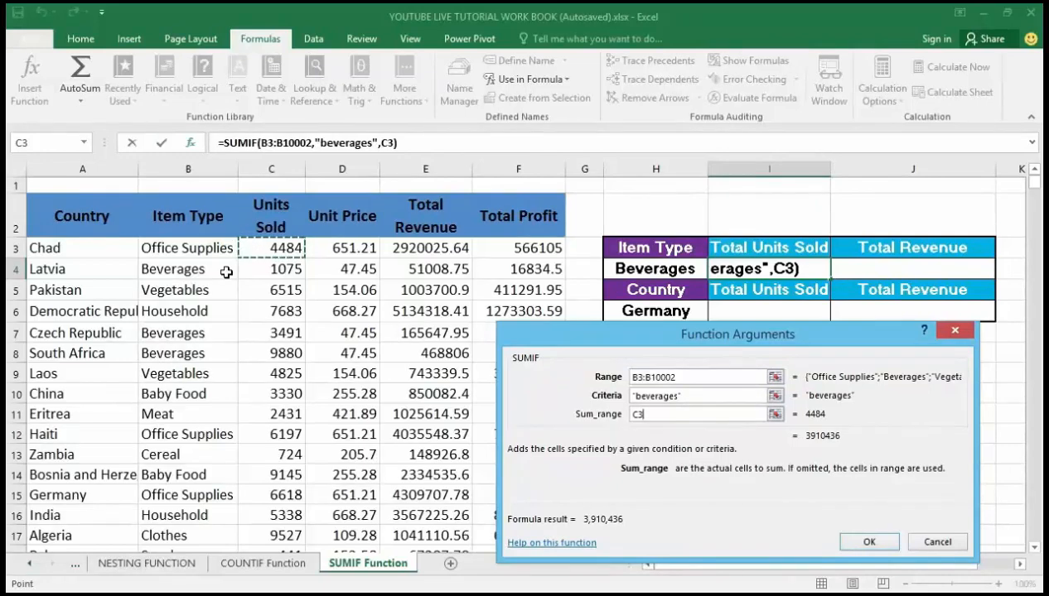
{"action": "key", "text": "ctrl+shift+Down"}
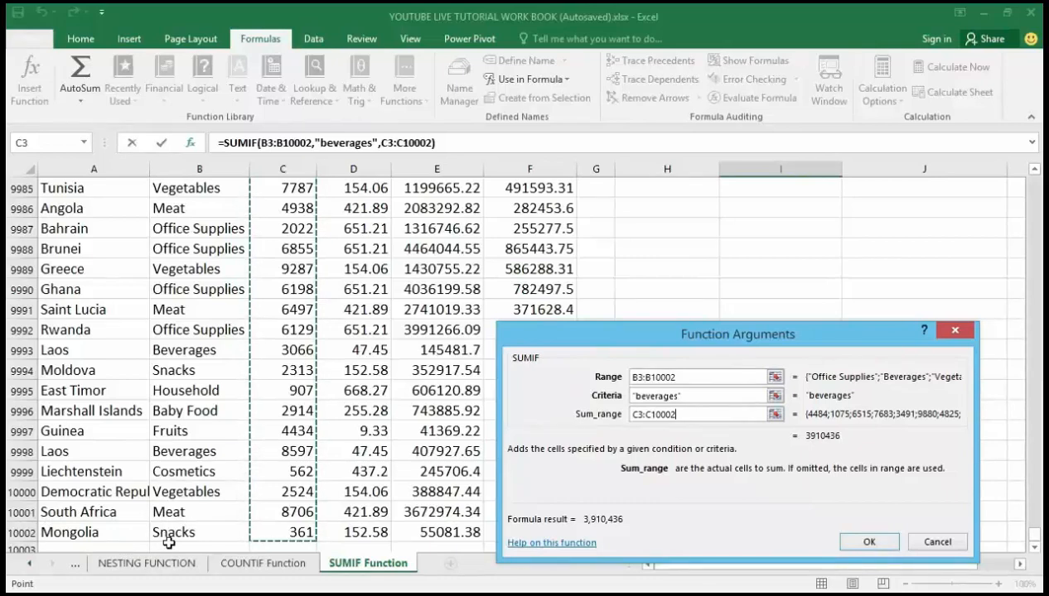
{"action": "left_click_drag", "start_coordinate": [599, 334], "coordinate": [648, 236]}
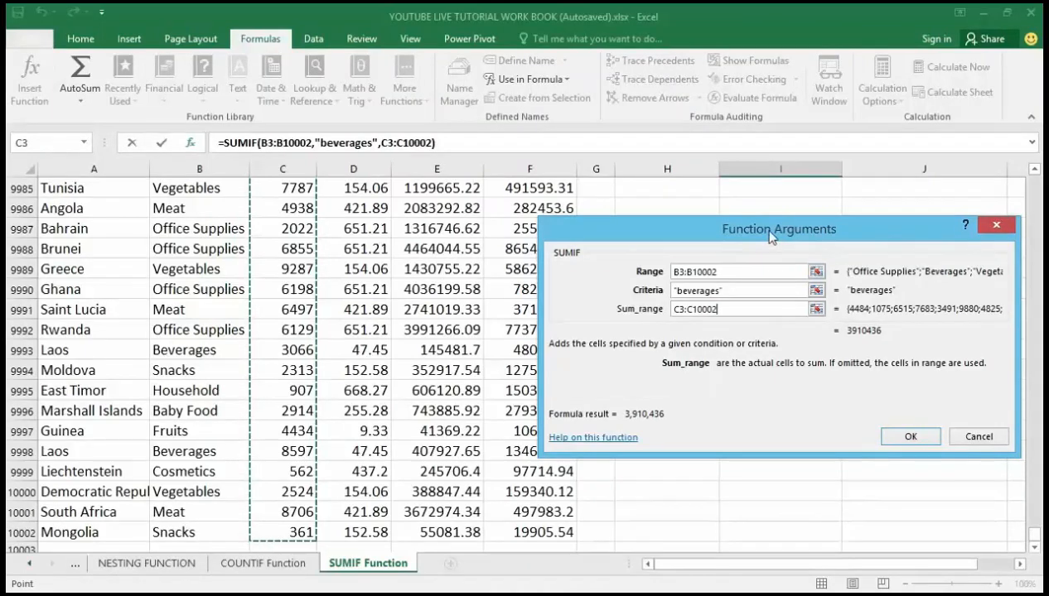
{"action": "left_click_drag", "start_coordinate": [770, 237], "coordinate": [766, 196]}
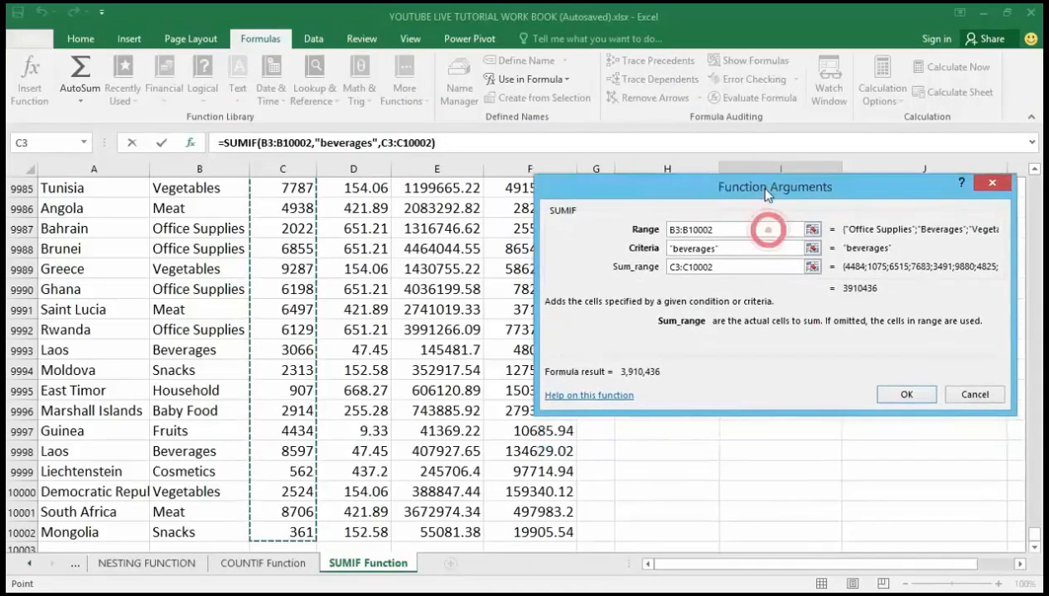
{"action": "left_click", "coordinate": [905, 396]}
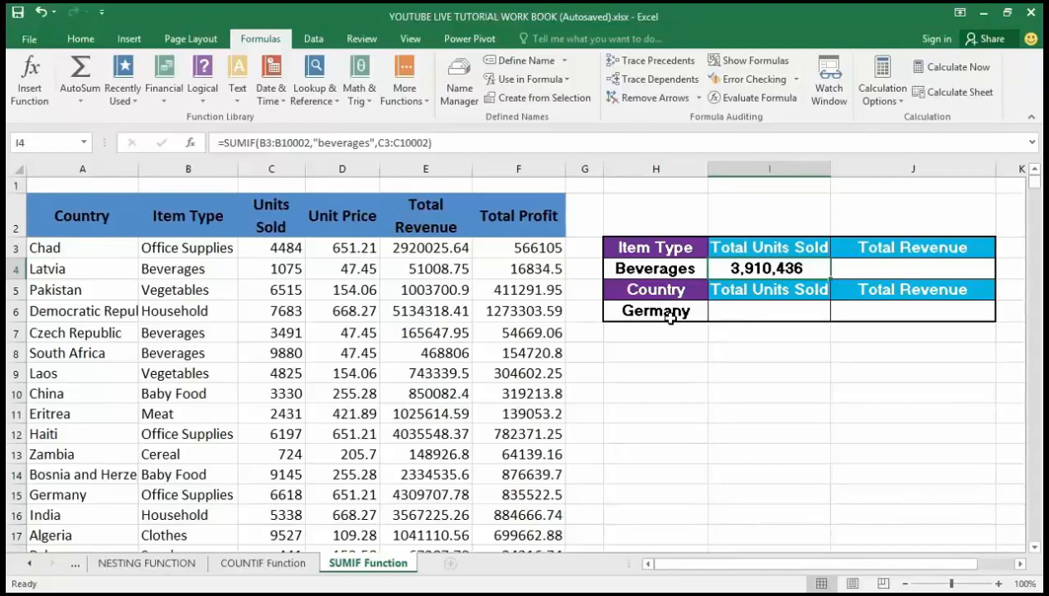
Insert the SUMIF function in cell I6 for Germany's Total Units Sold
{"action": "left_click", "coordinate": [738, 308]}
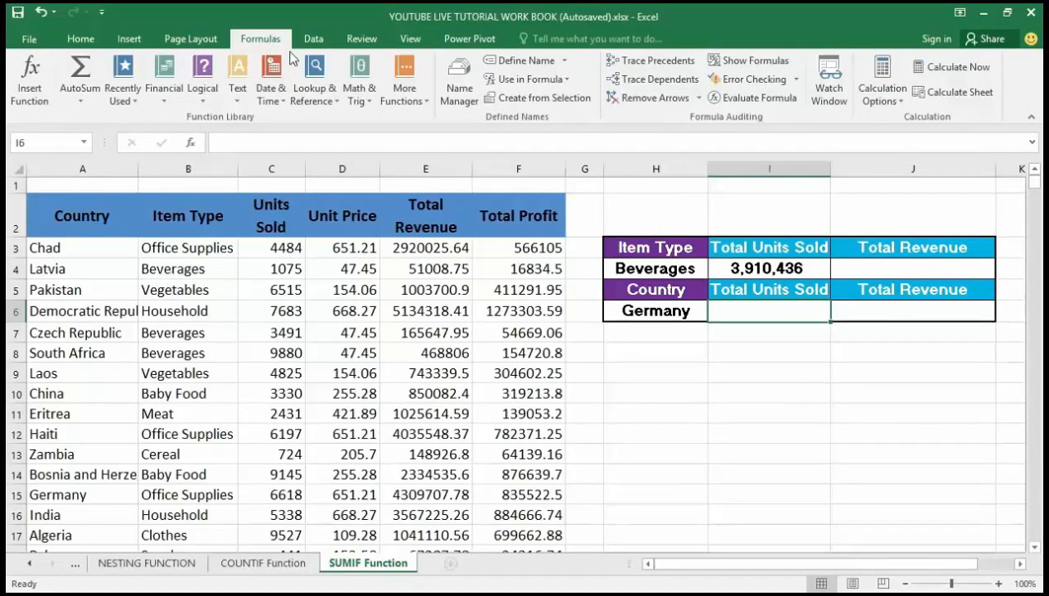
{"action": "left_click", "coordinate": [362, 80]}
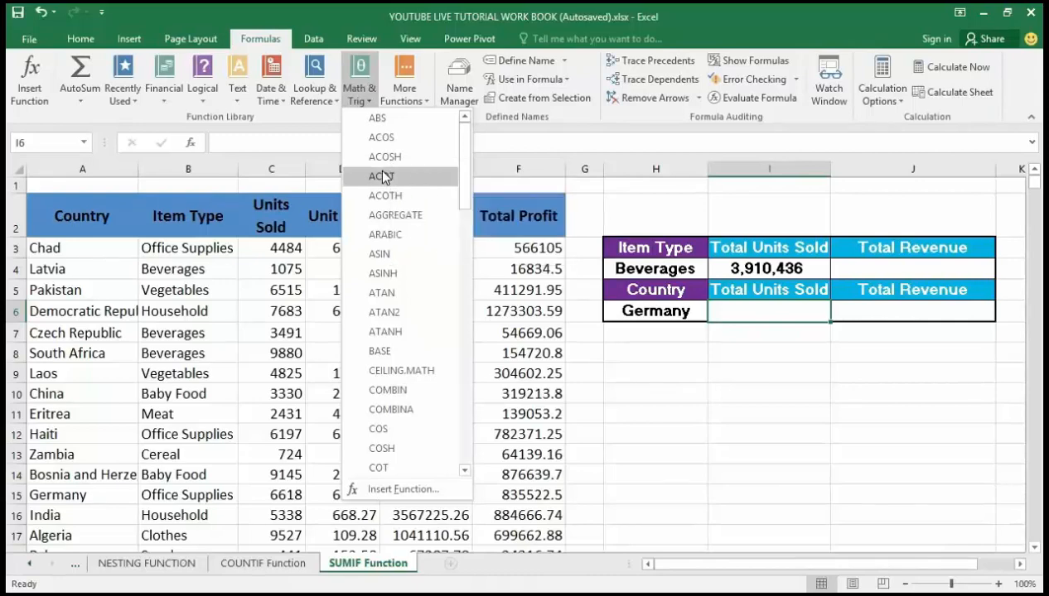
{"action": "scroll", "coordinate": [393, 214], "scroll_direction": "down", "scroll_amount": 7}
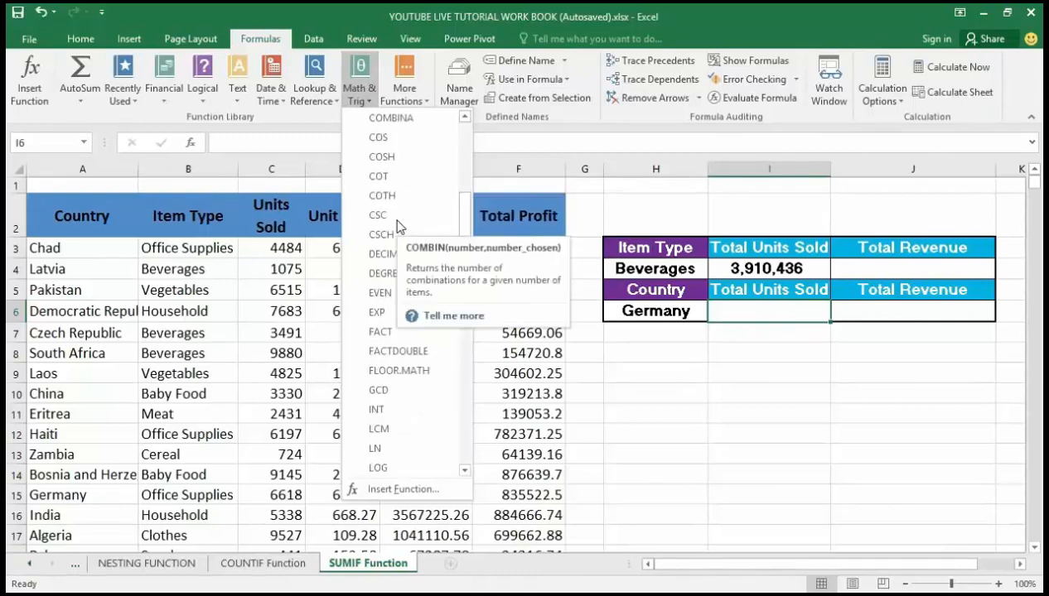
{"action": "scroll", "coordinate": [410, 363], "scroll_direction": "down", "scroll_amount": 4}
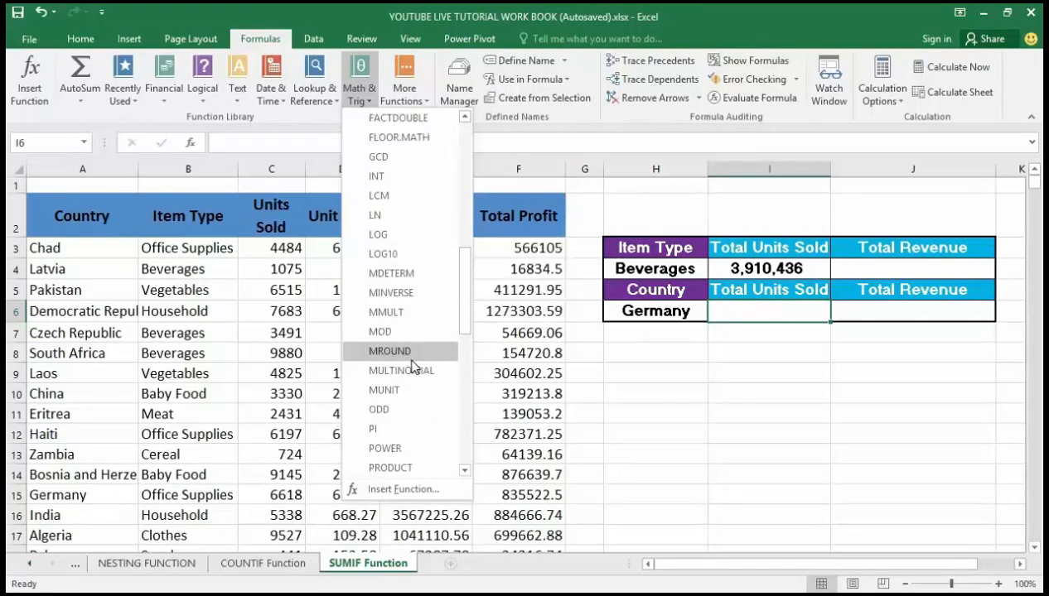
{"action": "scroll", "coordinate": [412, 367], "scroll_direction": "down", "scroll_amount": 3}
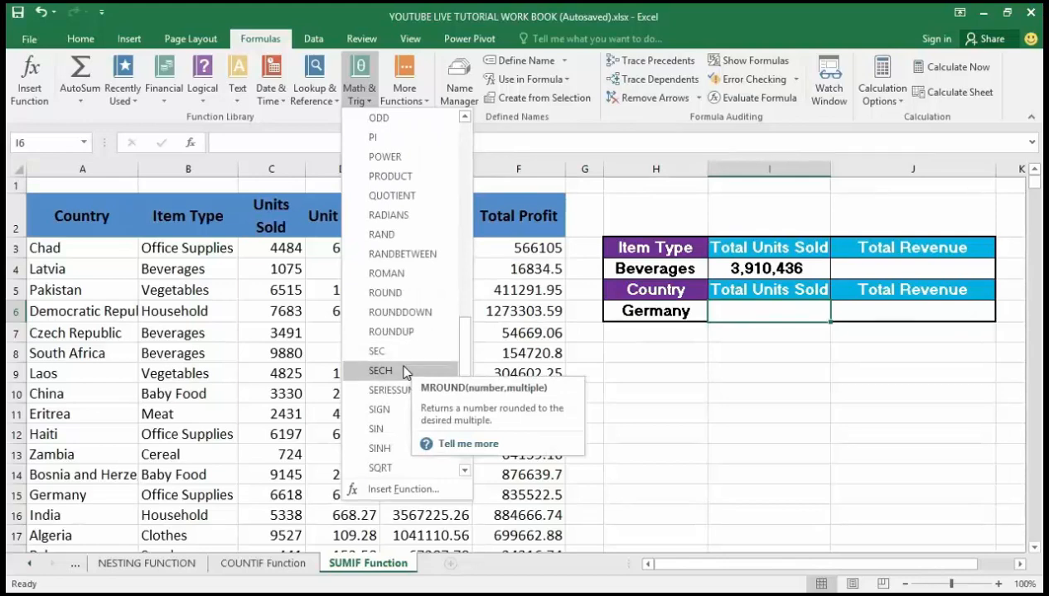
{"action": "scroll", "coordinate": [406, 361], "scroll_direction": "down", "scroll_amount": 3}
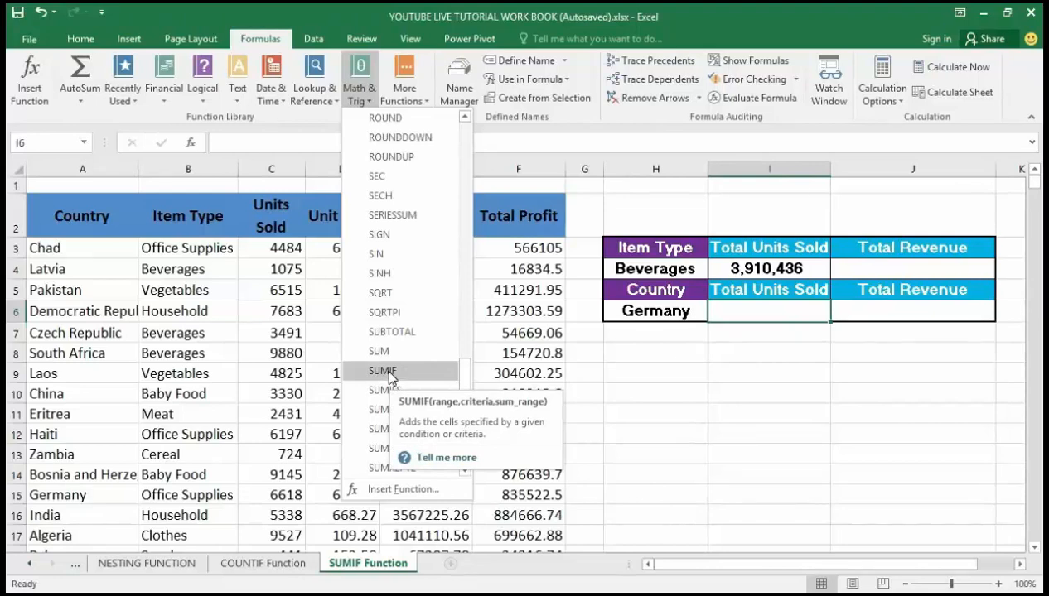
{"action": "left_click", "coordinate": [386, 372]}
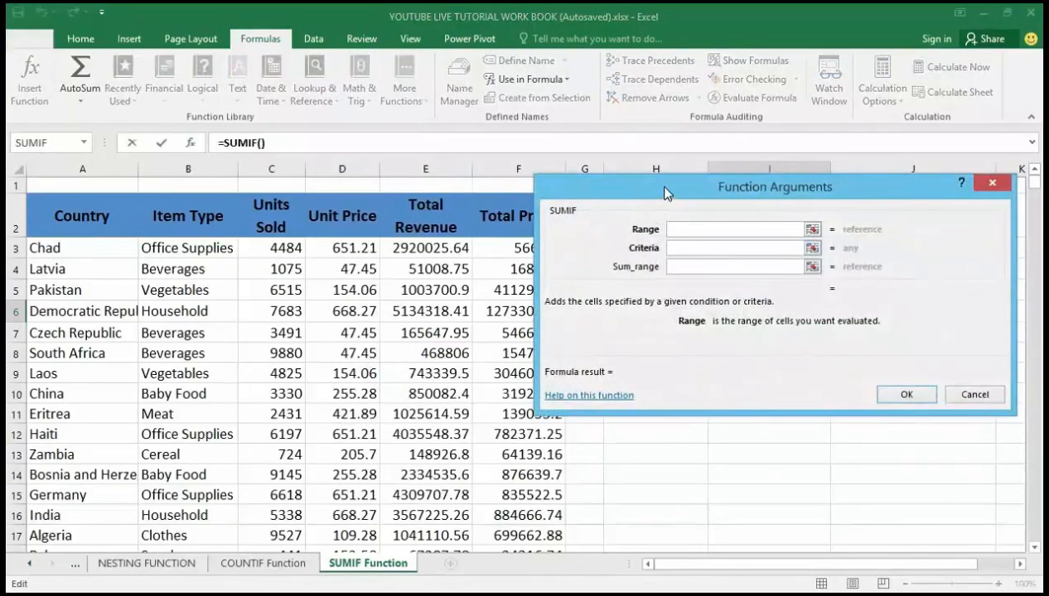
Set the SUMIF range to the Country data, A3:A10002, and enter Germany as the criteria
{"action": "left_click_drag", "start_coordinate": [664, 191], "coordinate": [667, 338]}
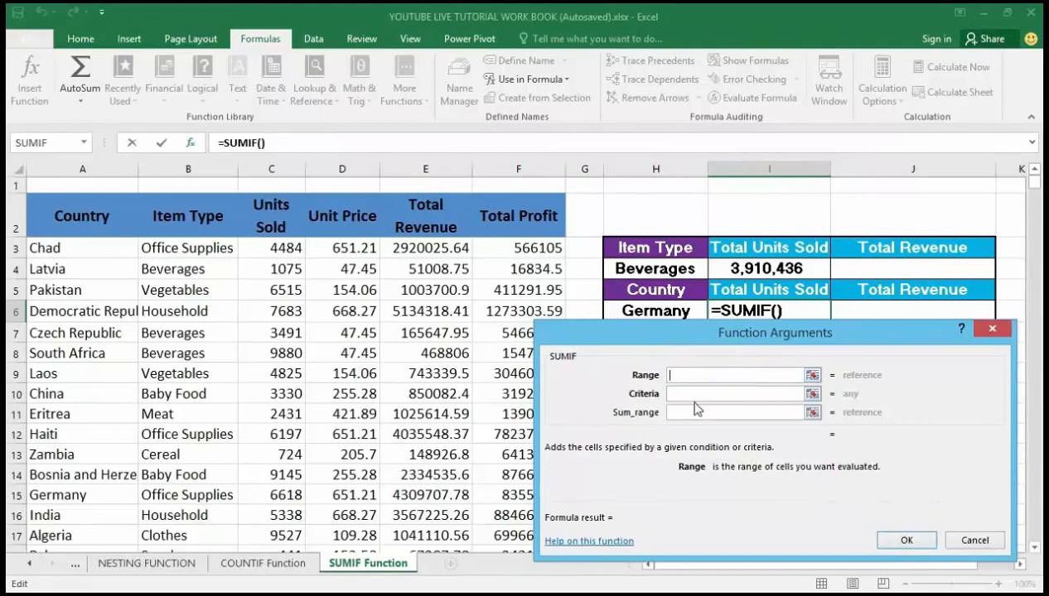
{"action": "left_click", "coordinate": [76, 249]}
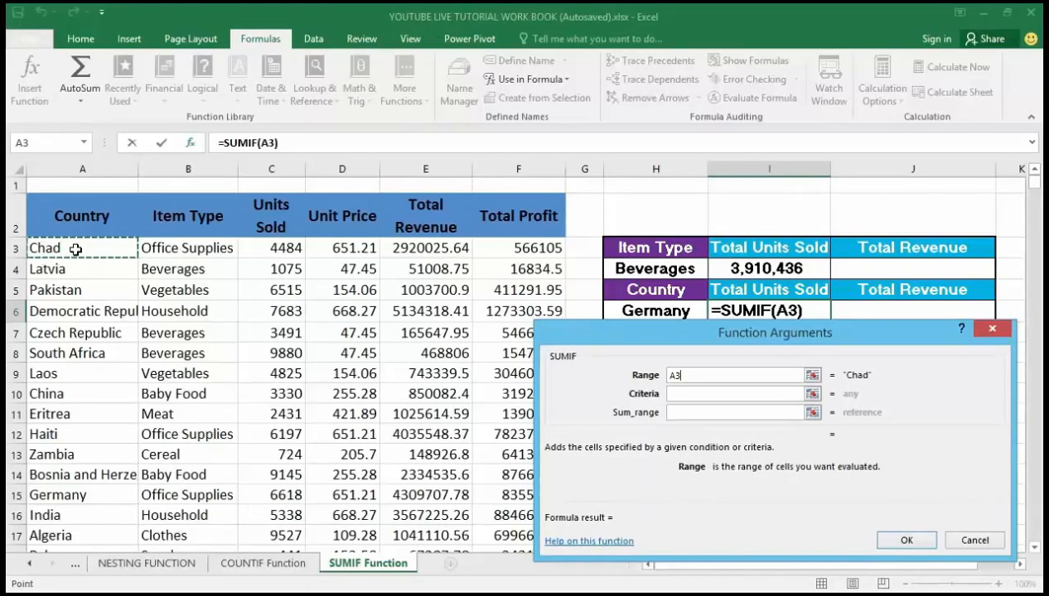
{"action": "key", "text": "ctrl+shift+Down"}
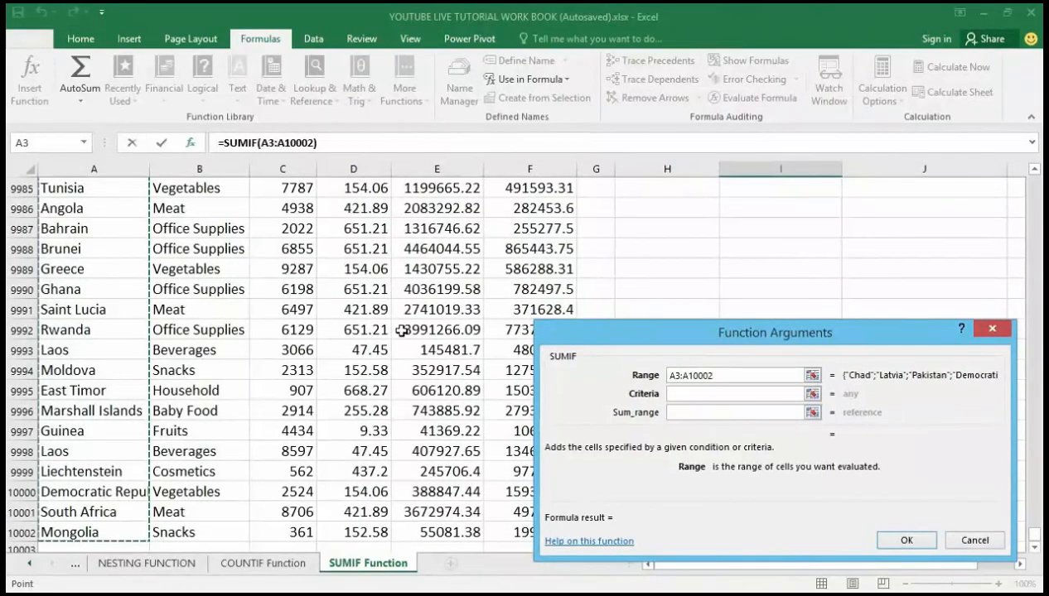
{"action": "left_click", "coordinate": [695, 394]}
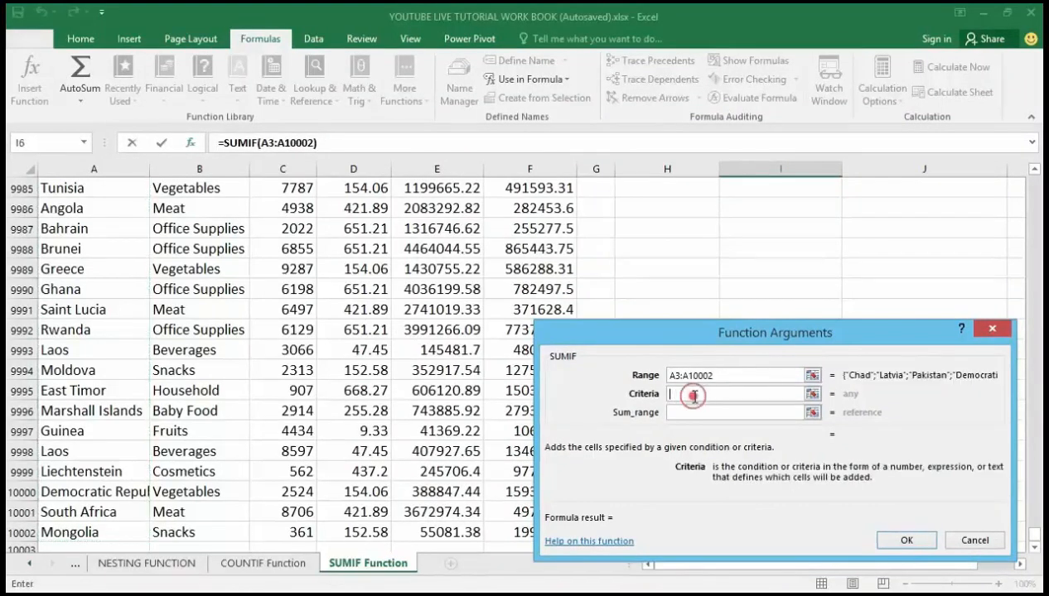
{"action": "type", "text": "Ger"}
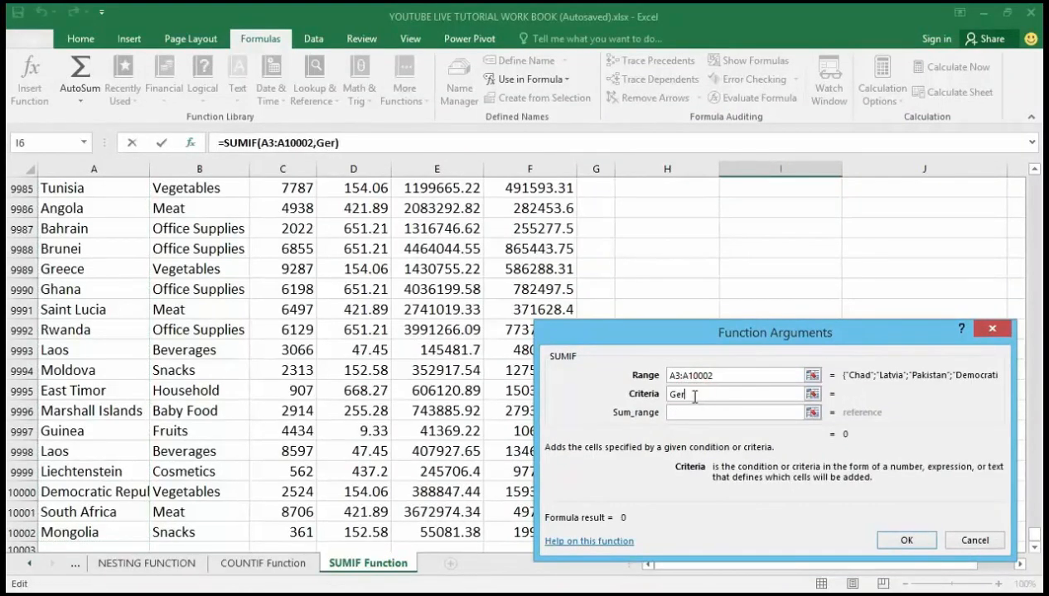
{"action": "type", "text": "many"}
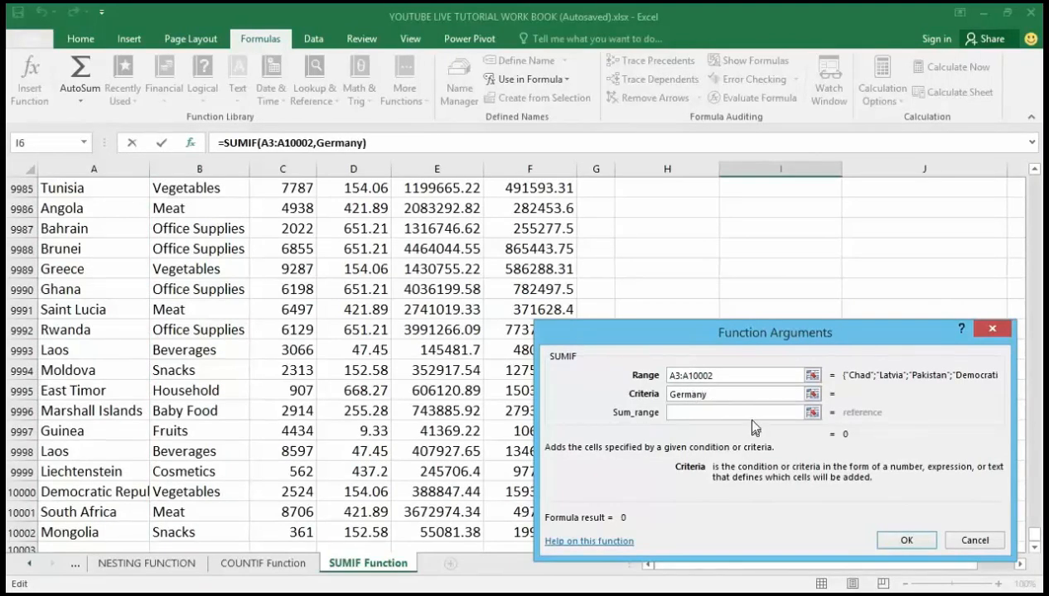
Set the sum range to the Units Sold data, C3:C10002, and complete the SUMIF formula for Germany
{"action": "left_click", "coordinate": [706, 412]}
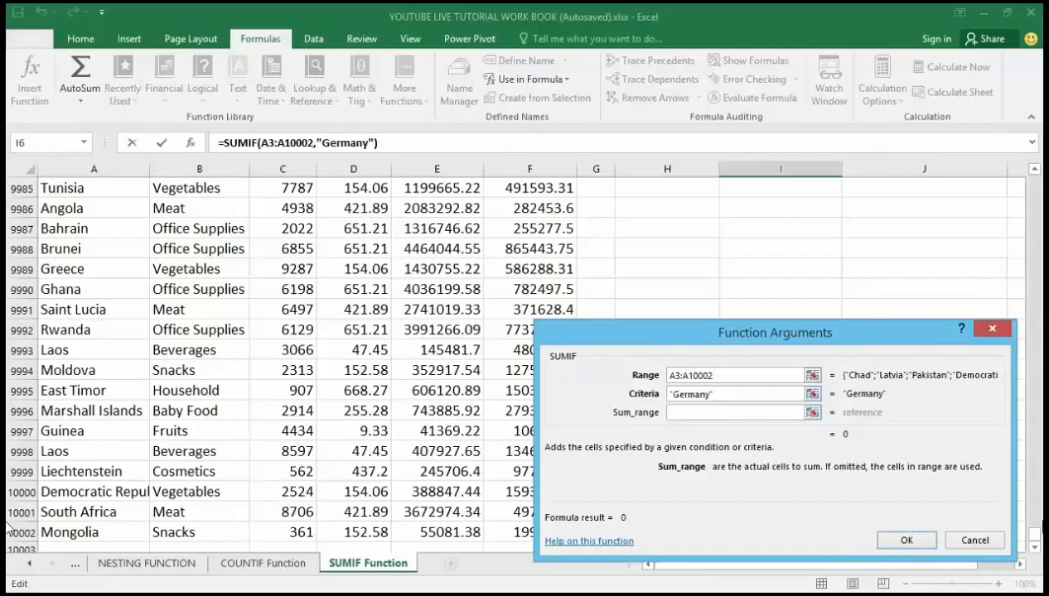
{"action": "left_click", "coordinate": [1033, 531]}
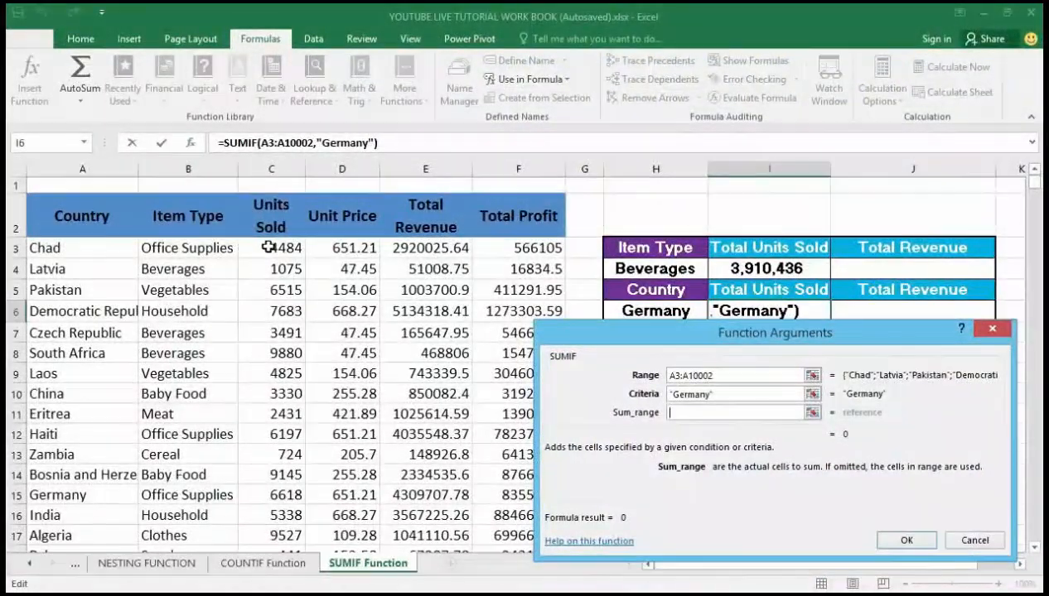
{"action": "left_click", "coordinate": [268, 248]}
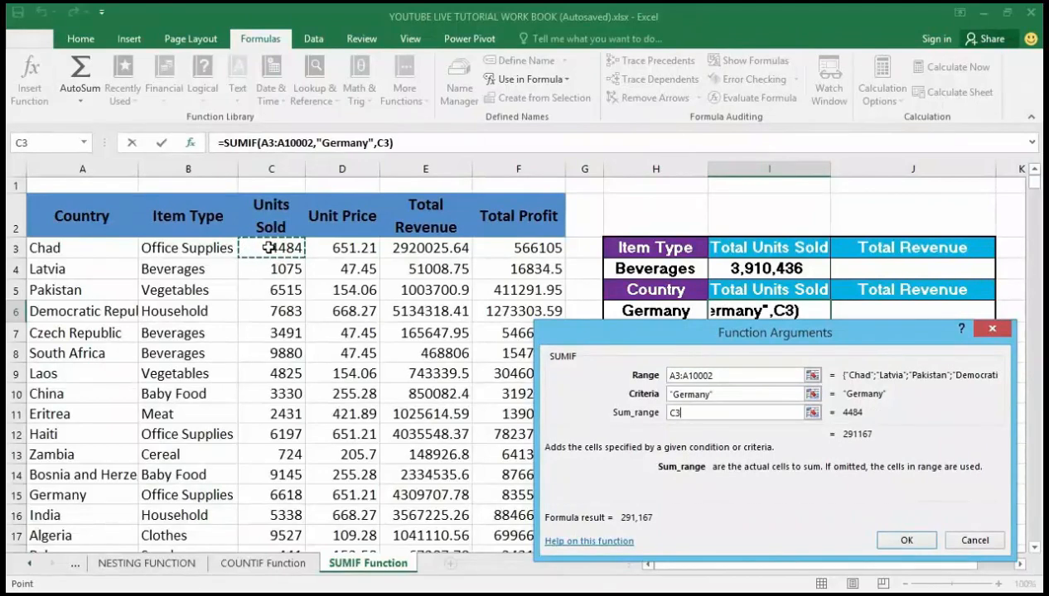
{"action": "key", "text": "ctrl+shift+Down"}
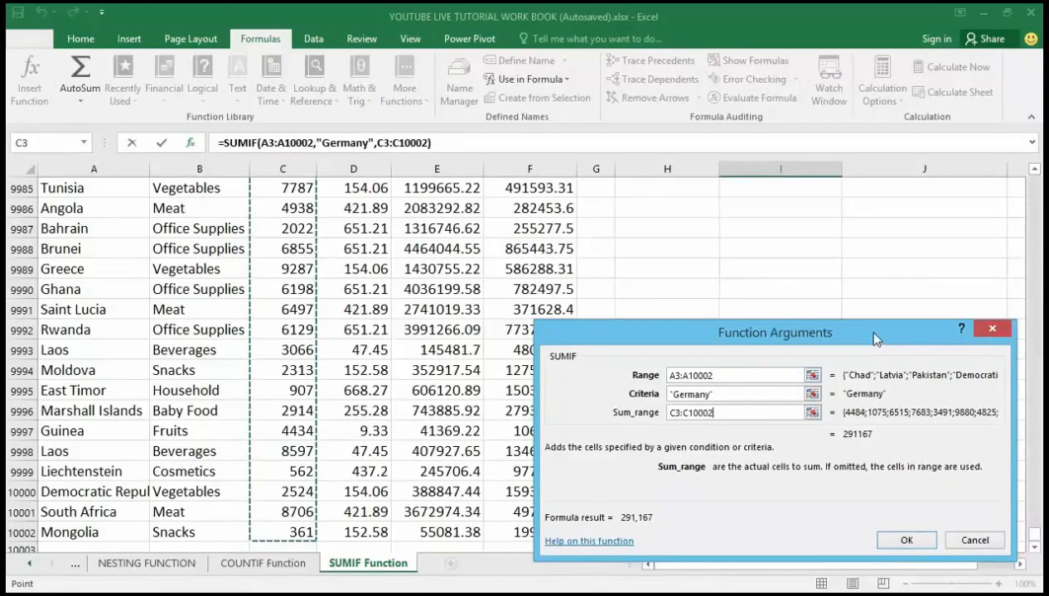
{"action": "left_click_drag", "start_coordinate": [874, 340], "coordinate": [876, 203]}
{"action": "left_click", "coordinate": [926, 404]}
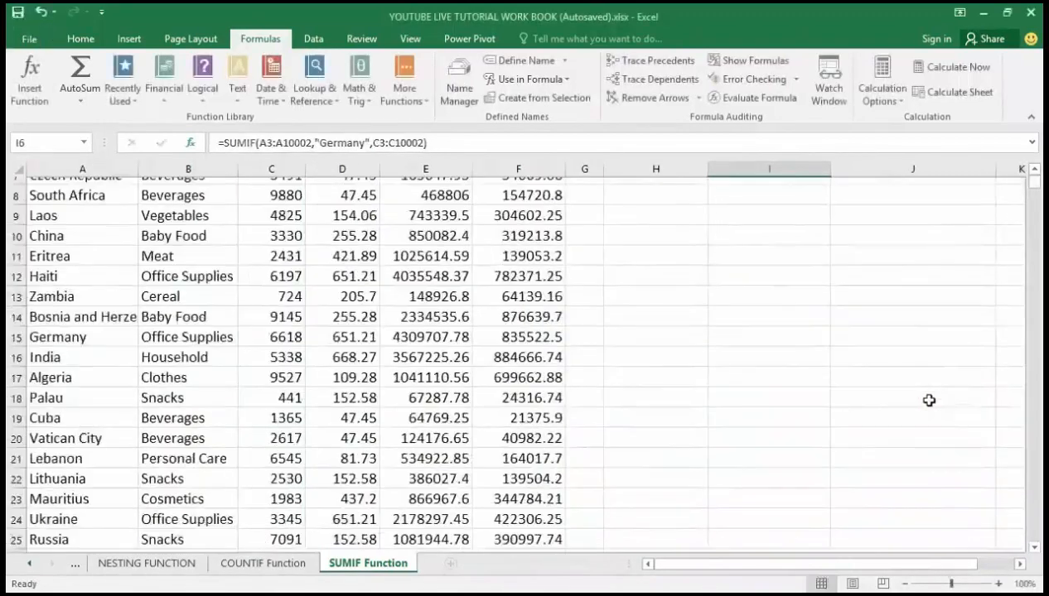